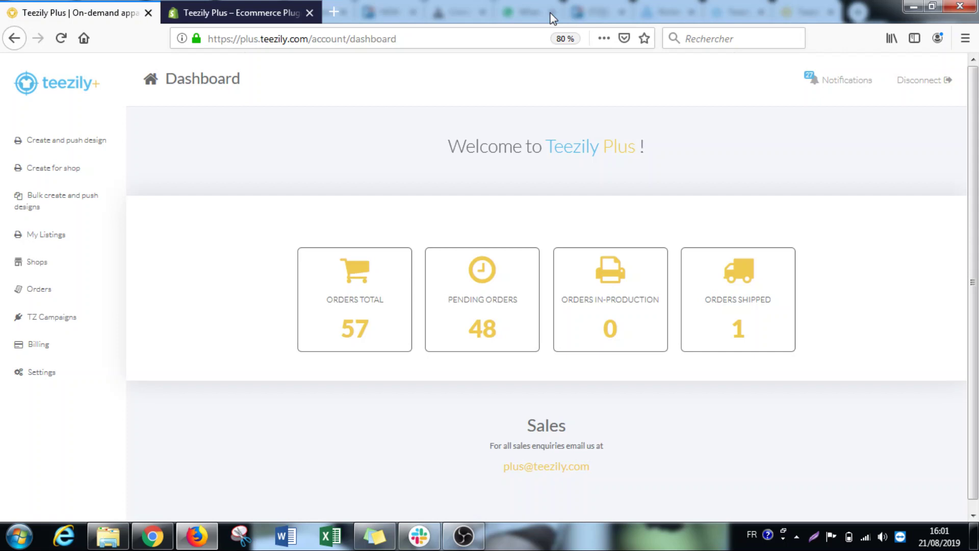
- Start a new shop product and set its delivery zone to EU
click(61, 168)
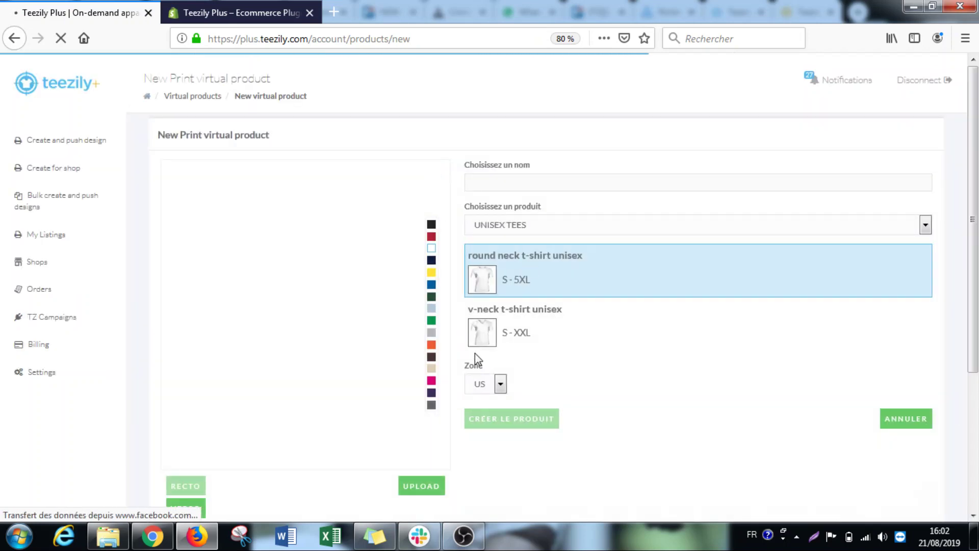
click(500, 385)
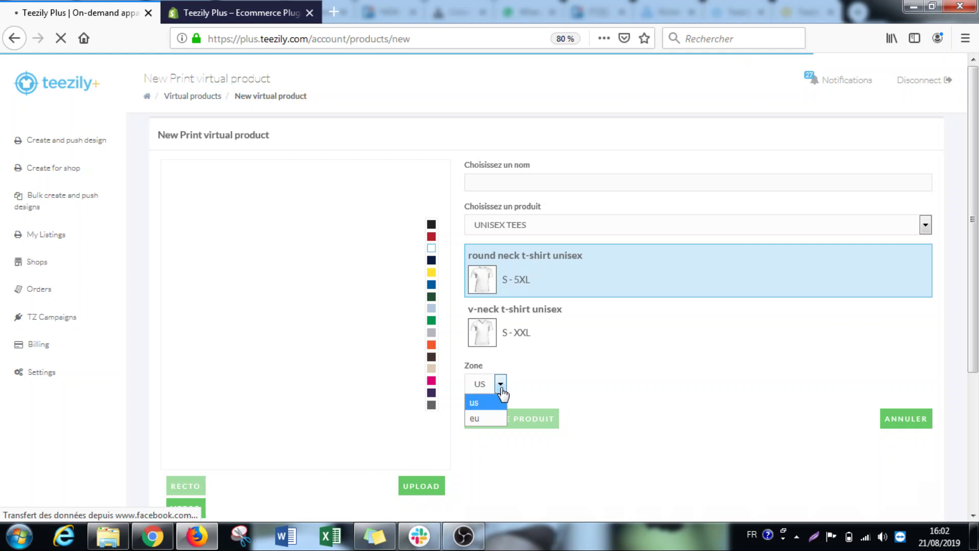
click(485, 424)
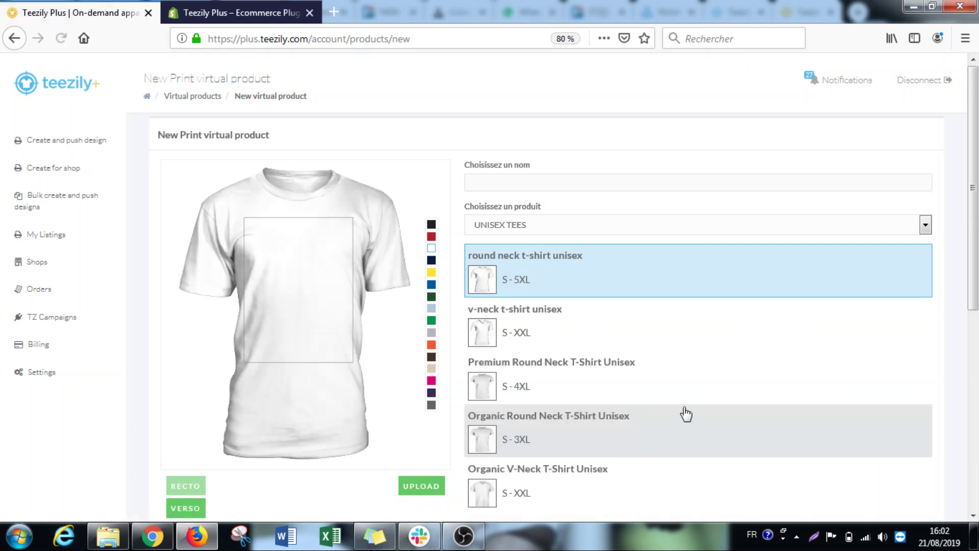
scroll(663, 284, down, 2)
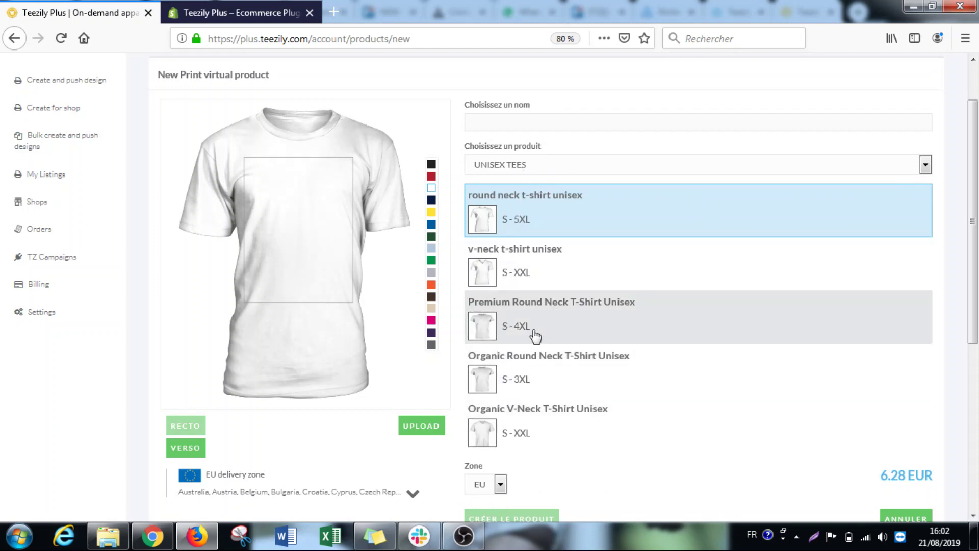
- Browse Long Sleeve Tees and Hoodies & Sweatshirts, then settle on Women's Tees at 8 EUR
click(542, 164)
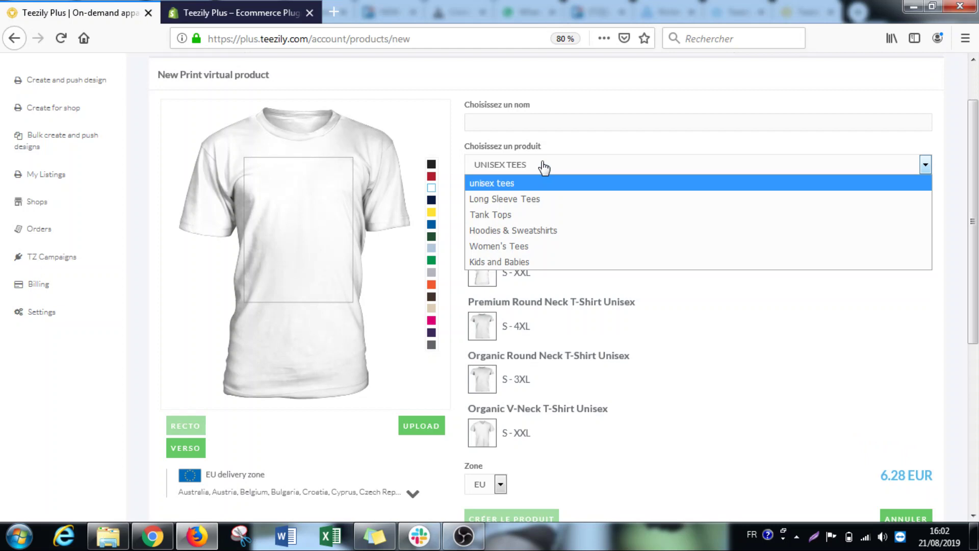
click(516, 196)
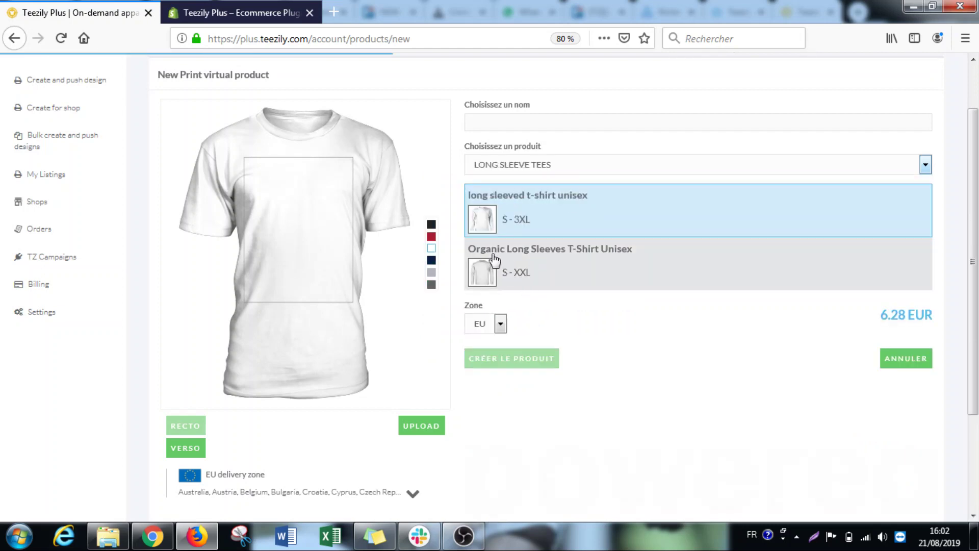
click(549, 167)
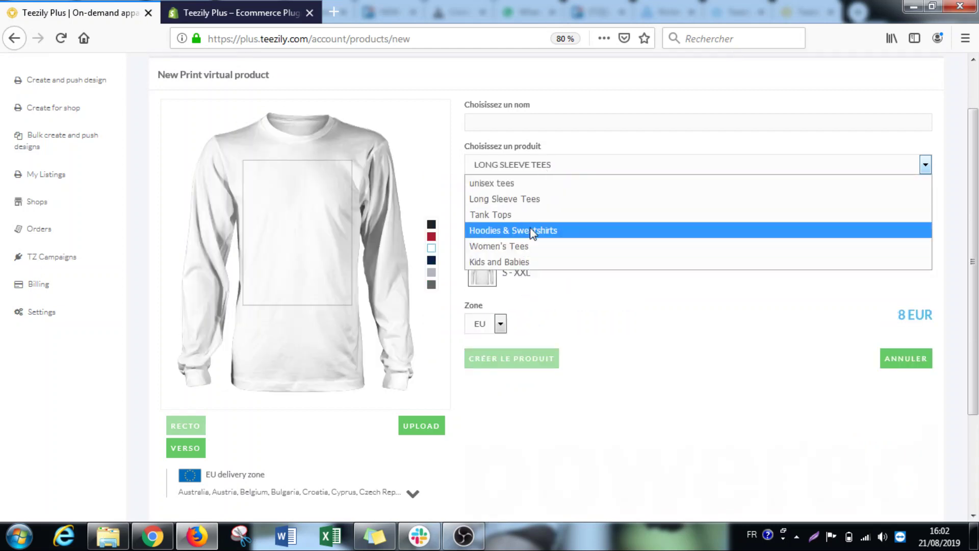
click(523, 230)
scroll(631, 332, down, 3)
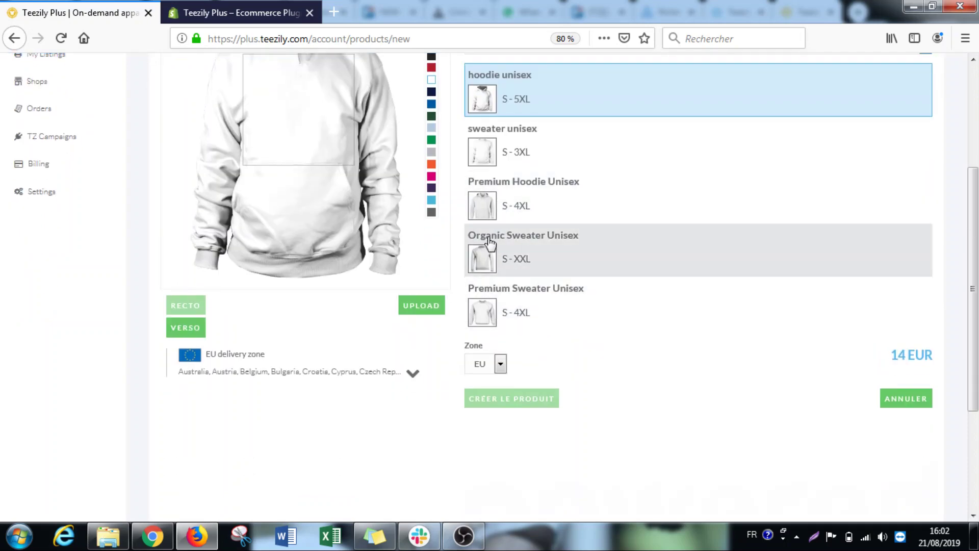
scroll(510, 286, up, 2)
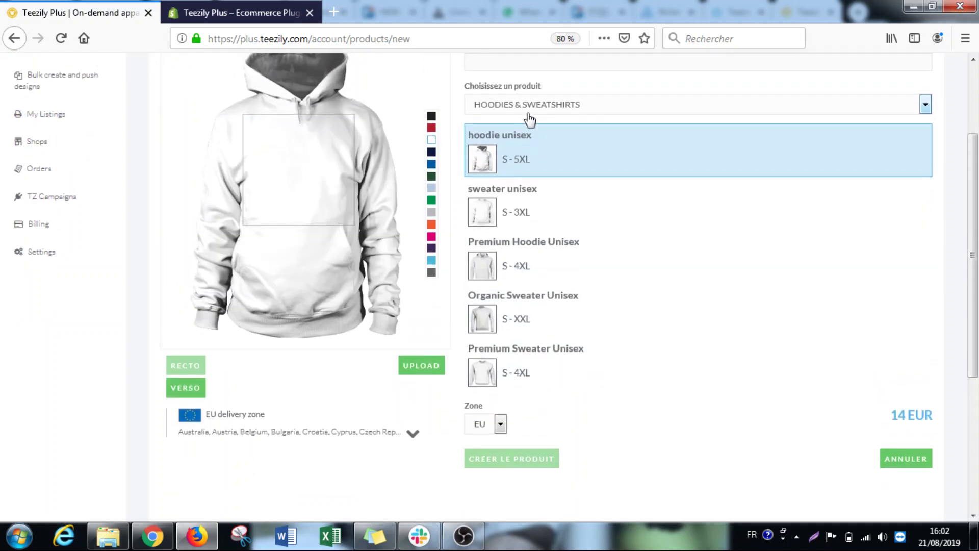
click(528, 106)
click(525, 186)
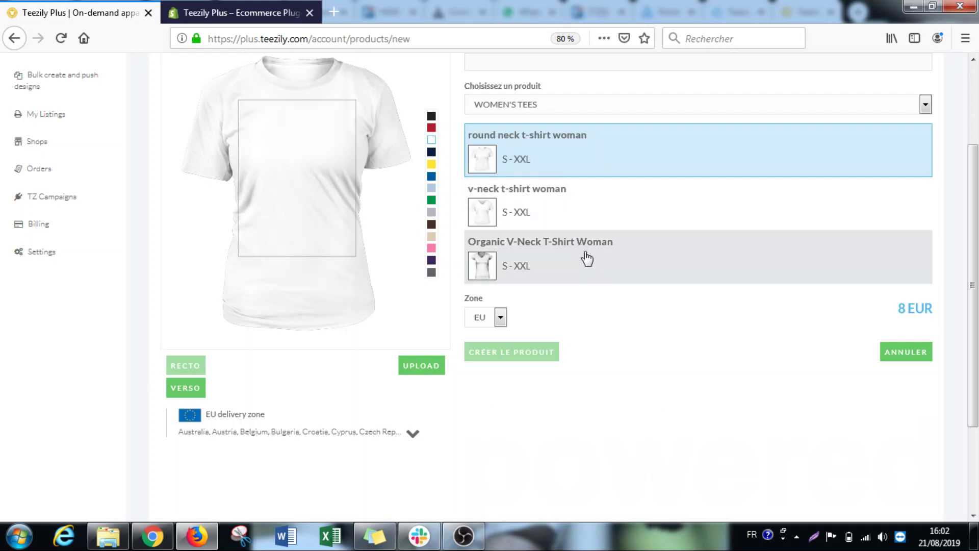
scroll(541, 276, up, 3)
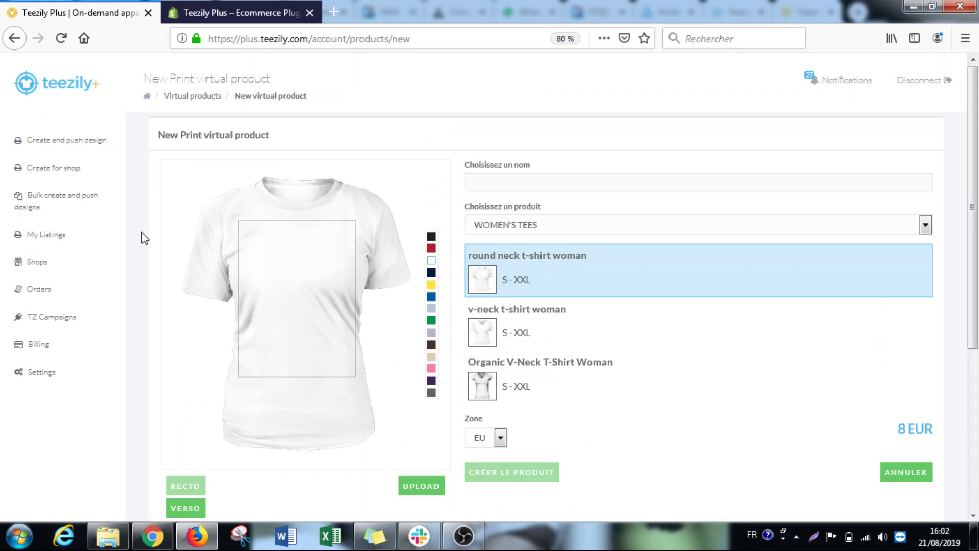
- Open TZ Campaigns to reach the Import Teezily Campaigns page, currently showing no campaigns
click(73, 328)
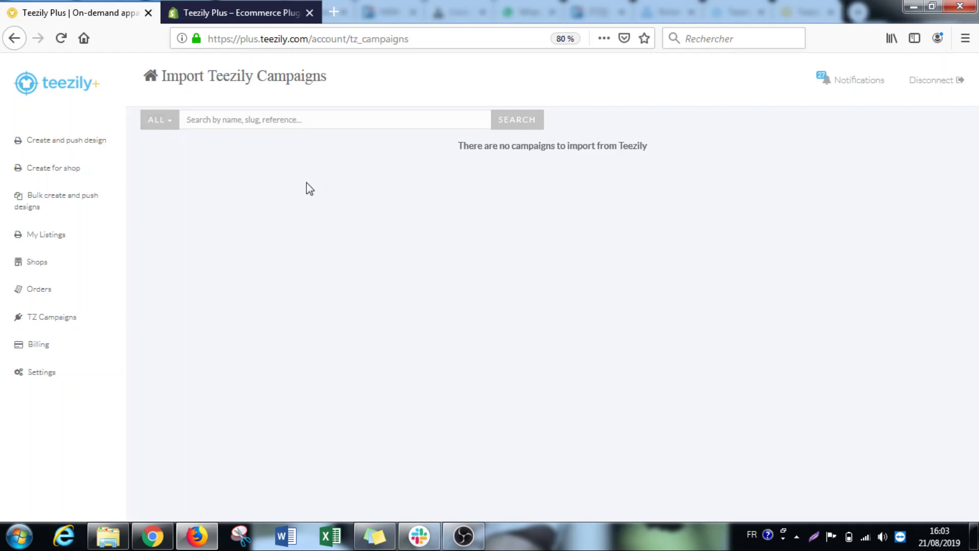
- Filter campaigns to Not imported and search for 'd'
click(176, 128)
click(169, 175)
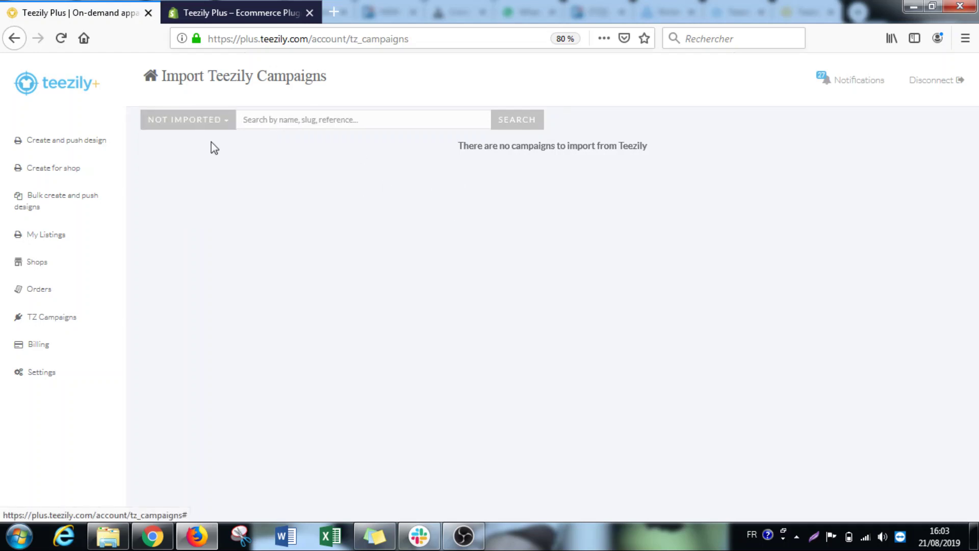
click(256, 122)
text(d)
click(505, 123)
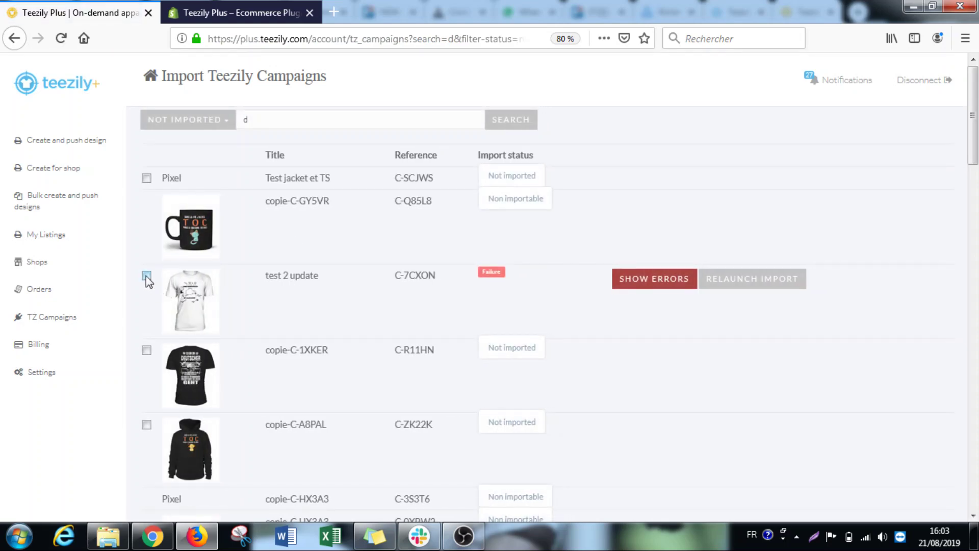
- Tick copie-C-1XKER for import, then go to the My Listings virtual products list
click(146, 350)
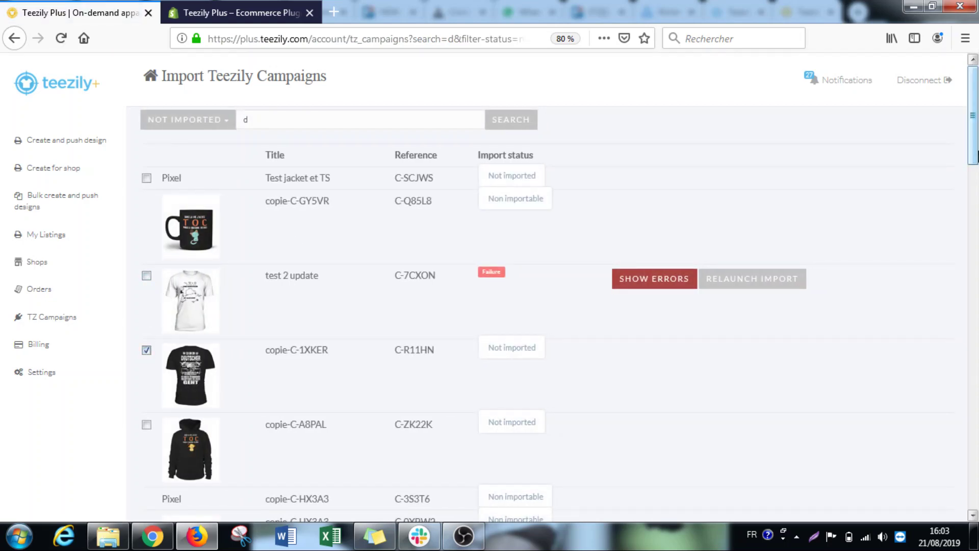
drag(974, 138, 889, 503)
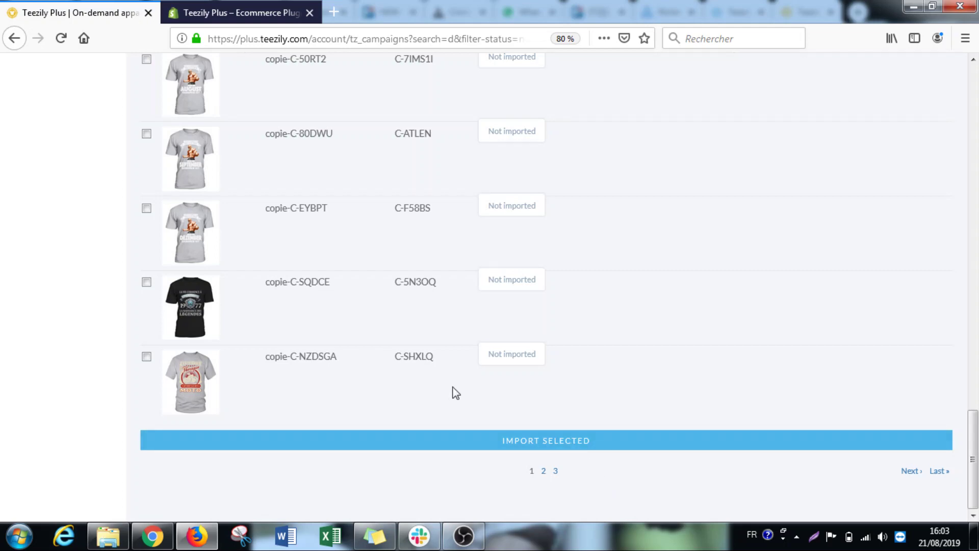
scroll(443, 383, up, 20)
scroll(379, 380, up, 2)
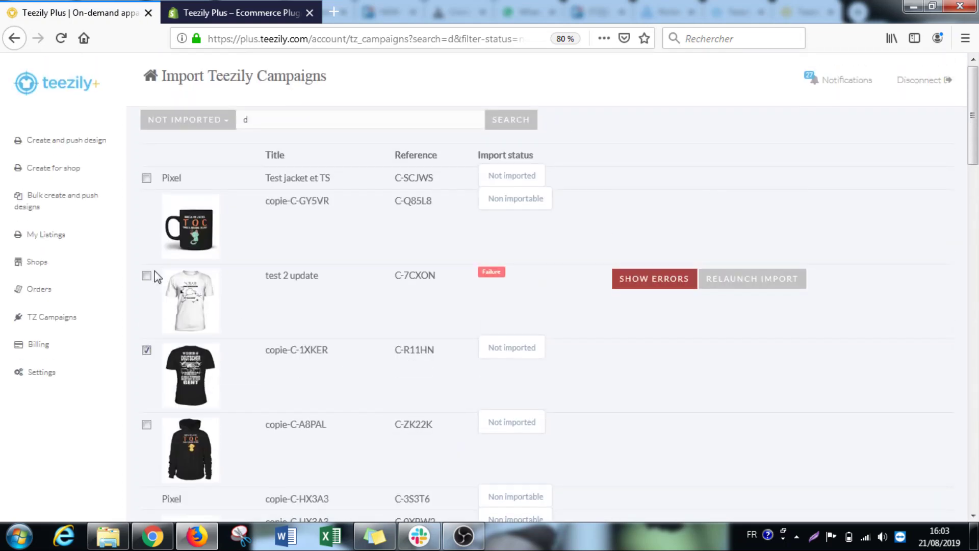
click(55, 243)
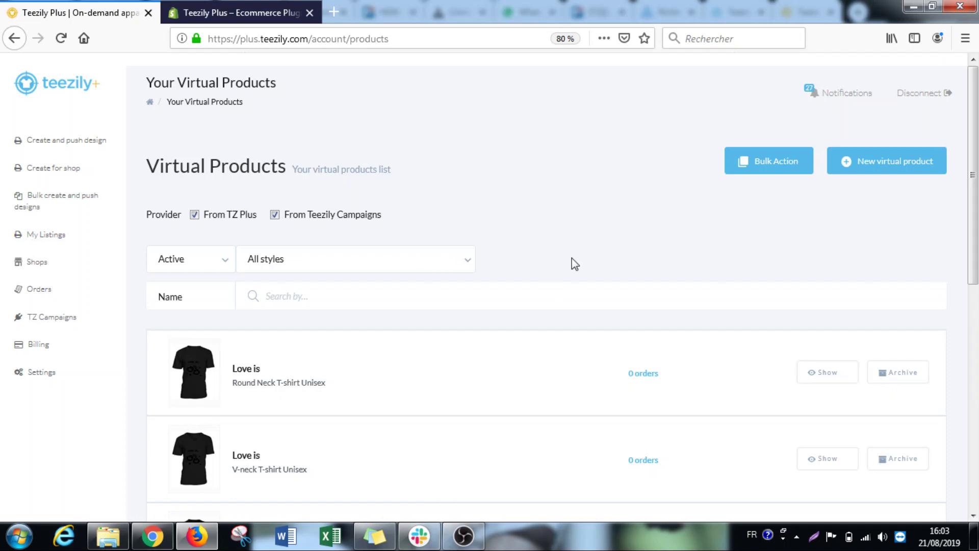
- Open the 'Love is' round-neck unisex tee and start a new order for it
click(253, 379)
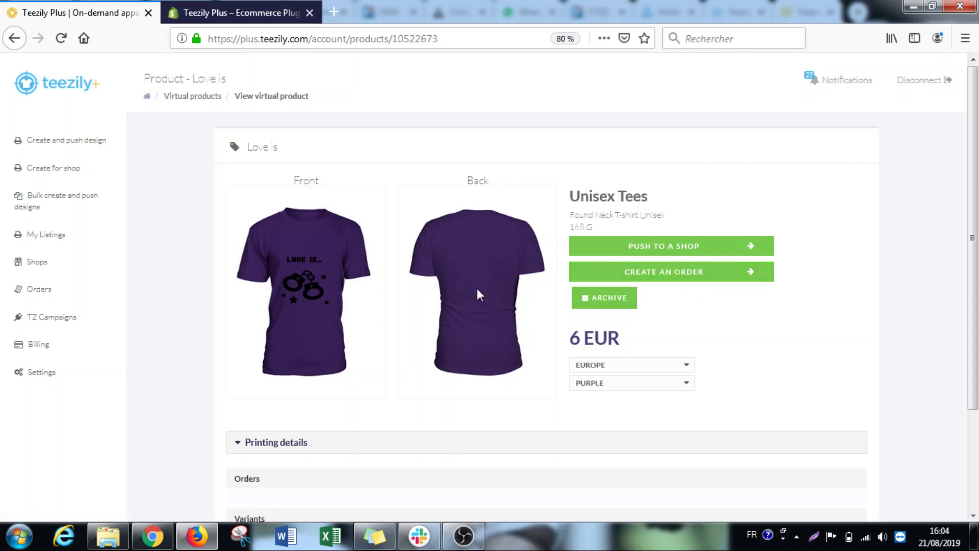
click(690, 281)
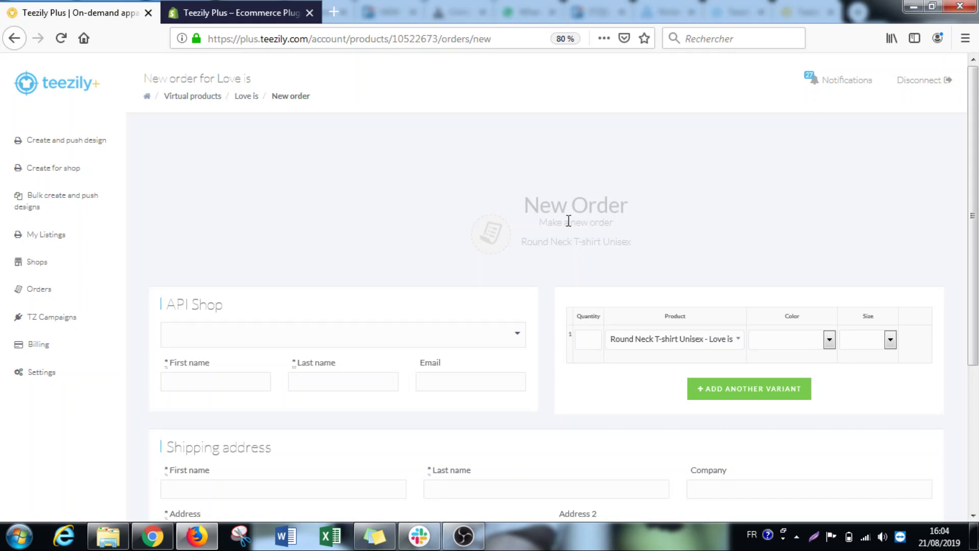
- Set the order's API shop to PAZ SHOP TEST
scroll(543, 217, down, 2)
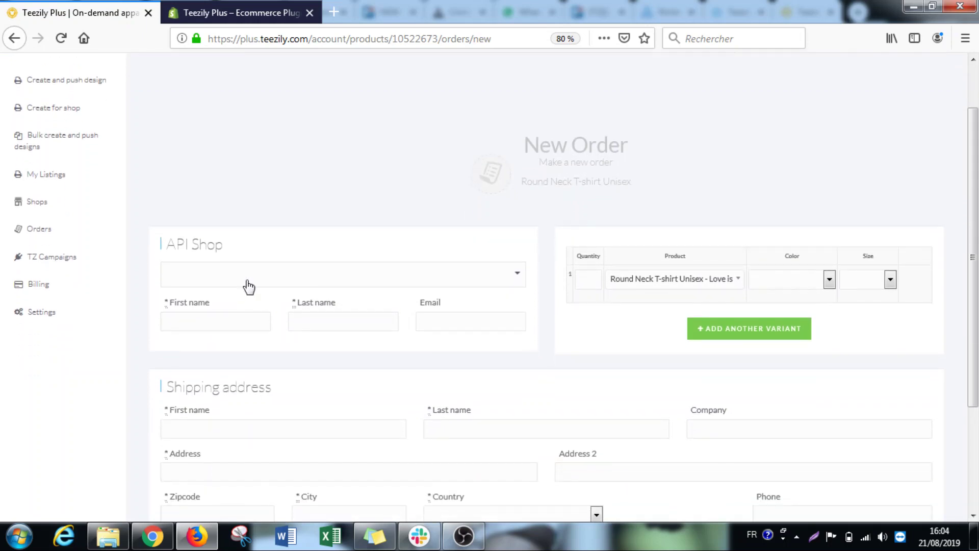
click(247, 281)
click(237, 305)
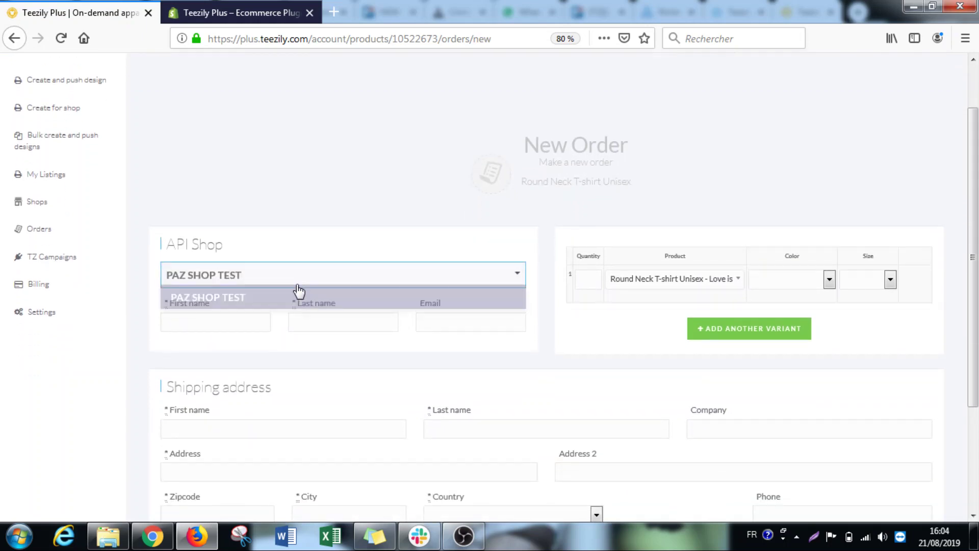
click(210, 322)
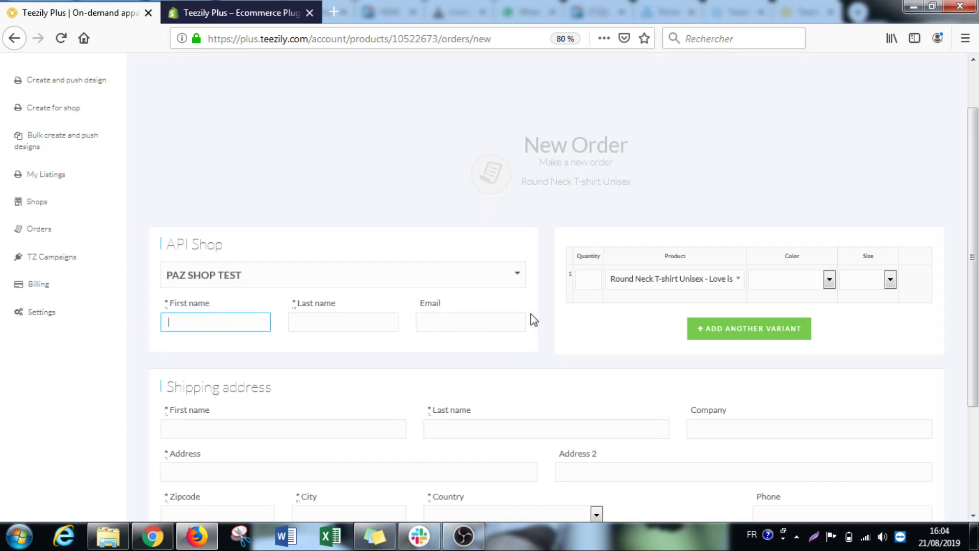
scroll(510, 318, down, 2)
scroll(510, 357, down, 2)
scroll(695, 317, up, 3)
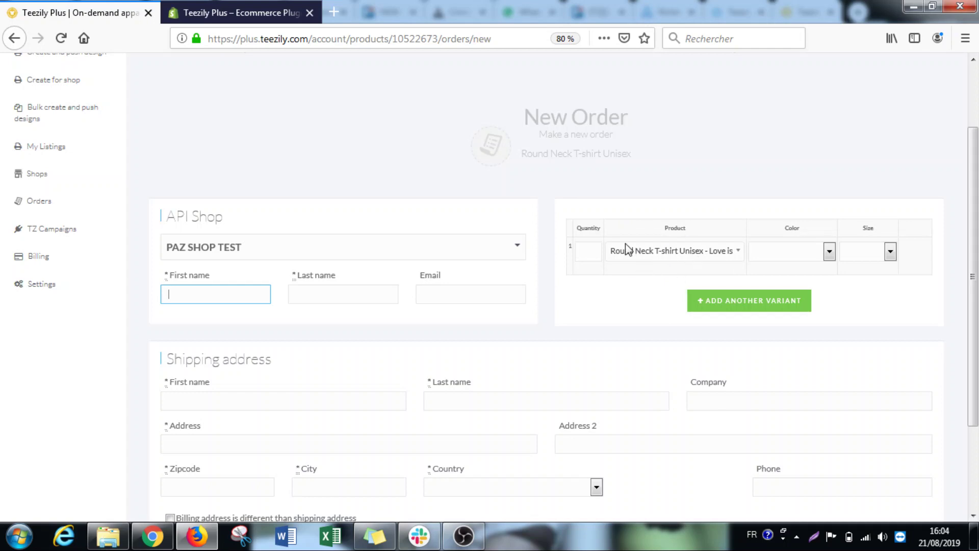
- Choose Tank Top Unisex - 1998 - 2018 in red, size M, for the first variant
click(696, 258)
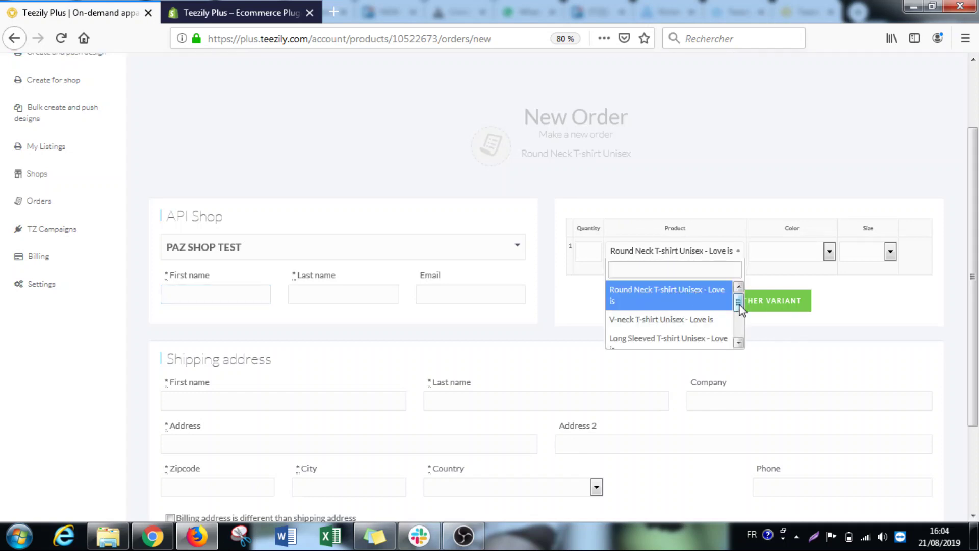
drag(739, 305, 740, 341)
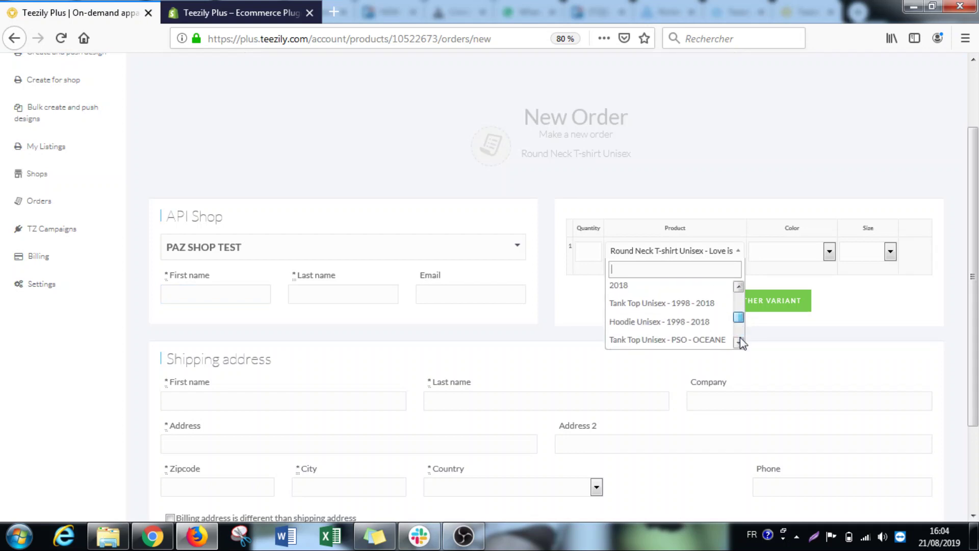
click(663, 303)
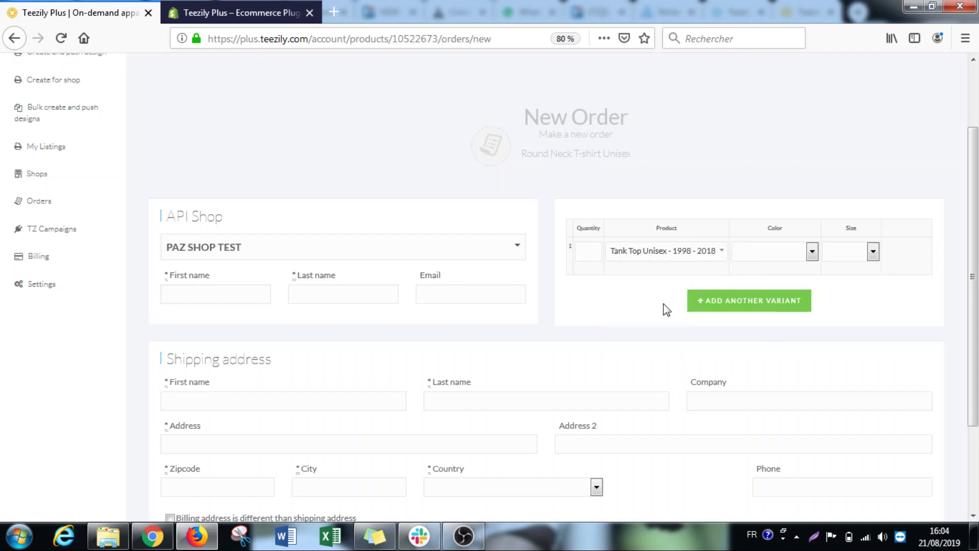
click(775, 255)
click(760, 313)
click(849, 252)
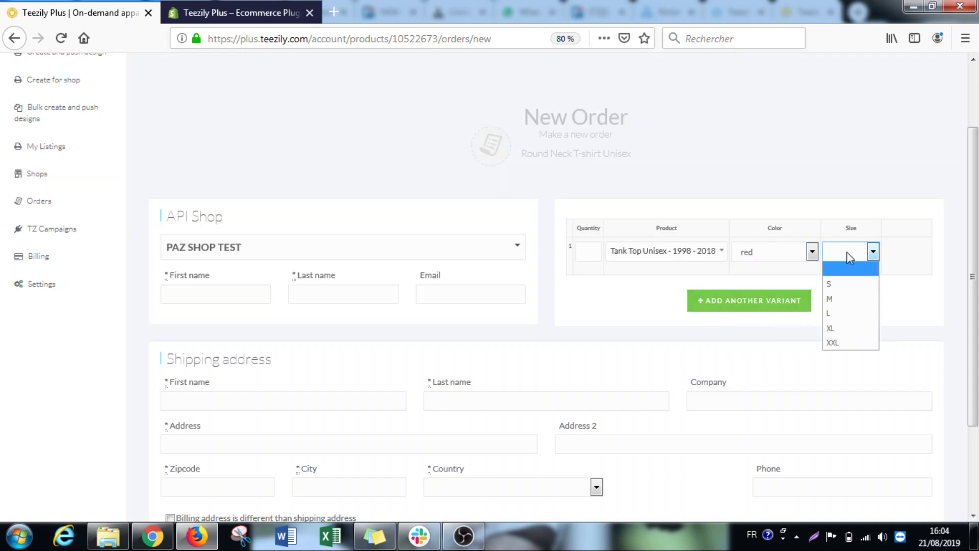
click(829, 297)
- Add three more empty variant rows to the order
click(587, 252)
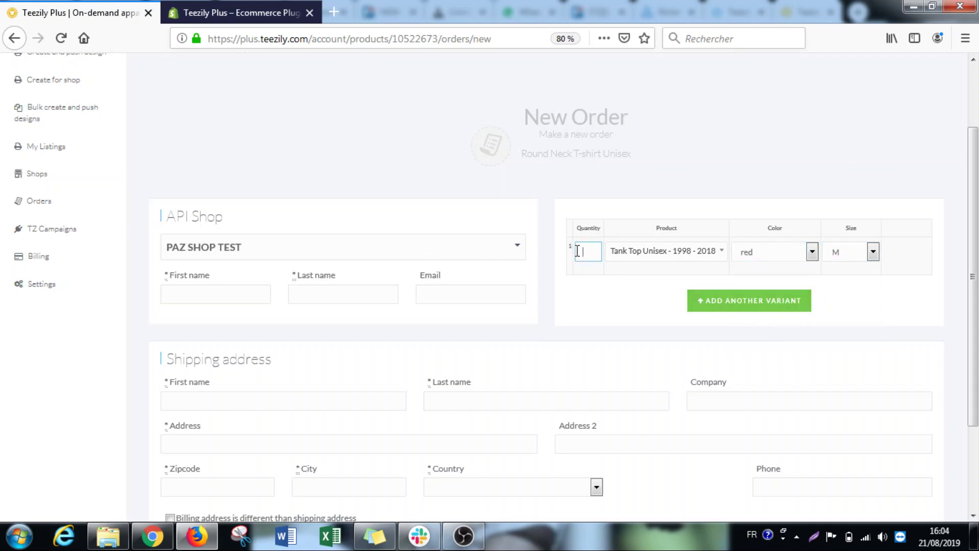
click(751, 301)
click(728, 339)
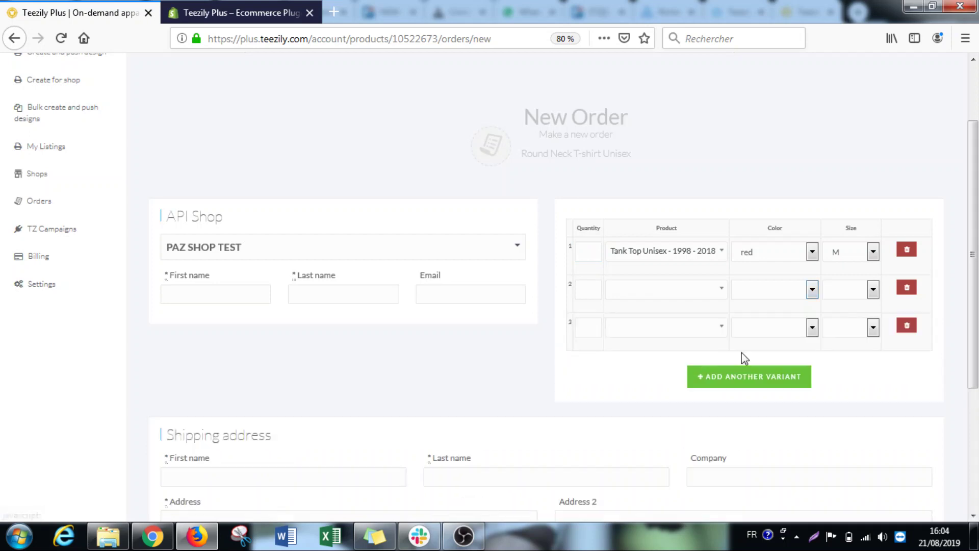
click(767, 383)
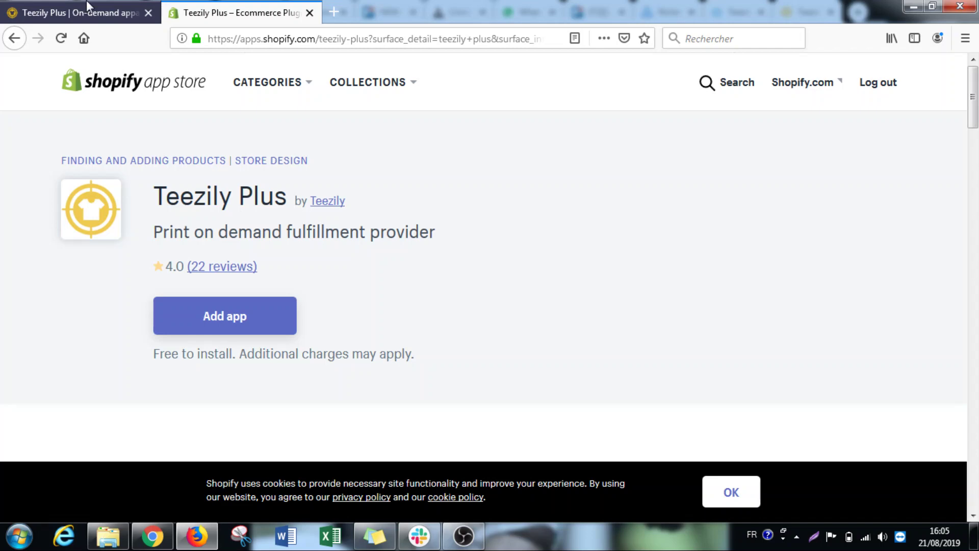
- Submit the technology-kills-romance.myshopify.com/admin domain in Teezily Plus to connect the Shopify store
click(88, 6)
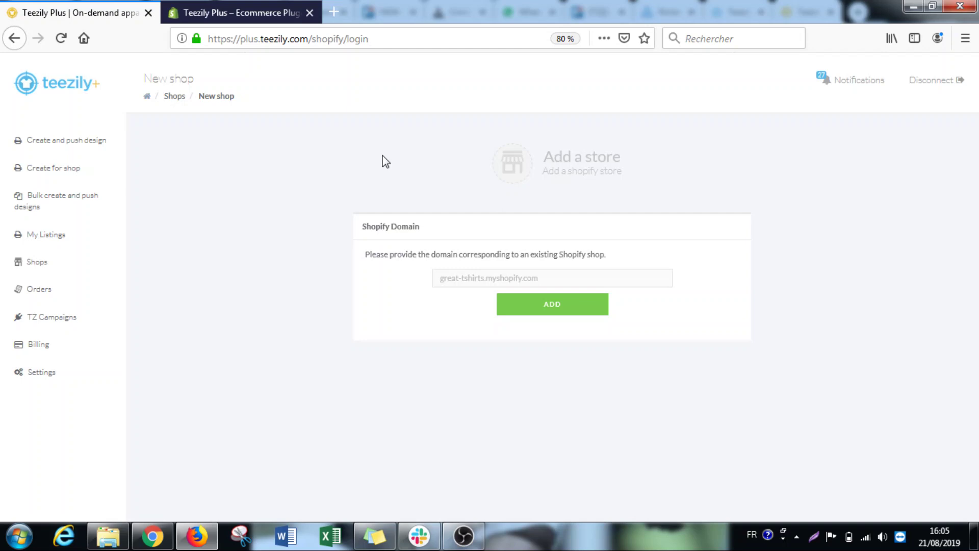
text(technology-kills-romance.myshopify.com/admin)
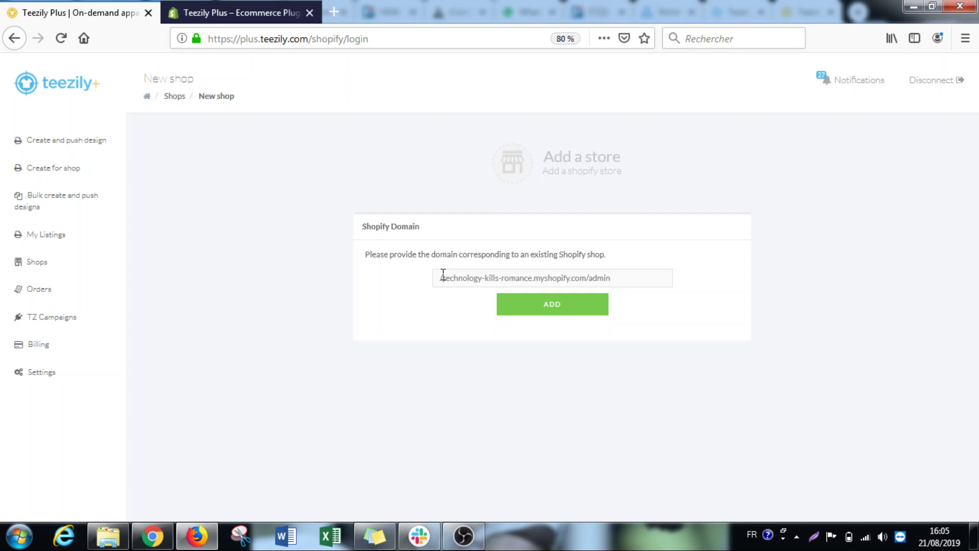
key(Return)
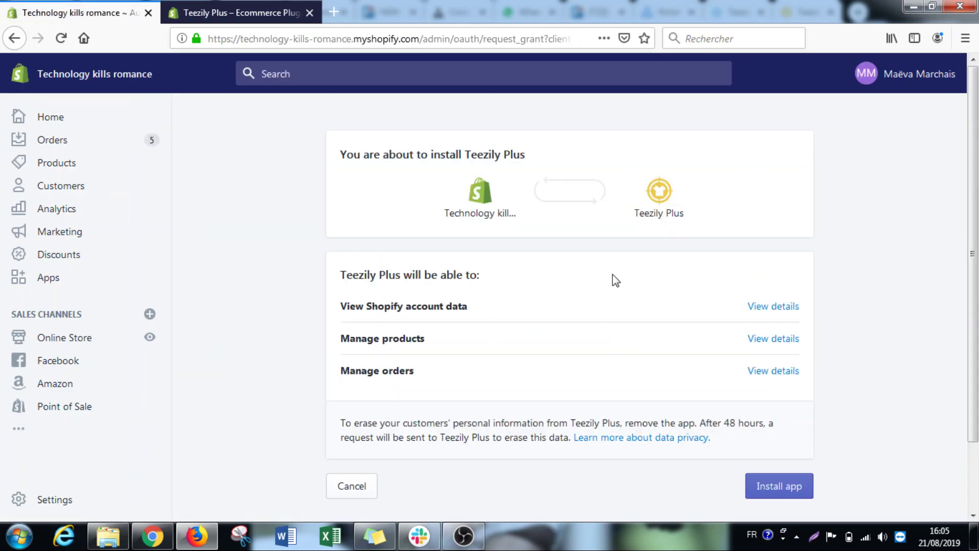
- Approve installing Teezily Plus on the Technology kills romance Shopify store
scroll(750, 398, down, 2)
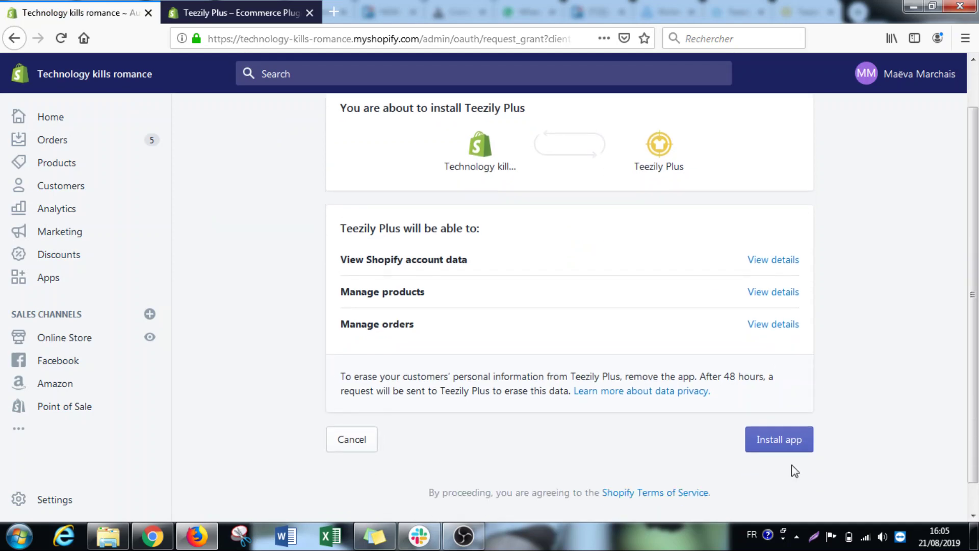
click(783, 415)
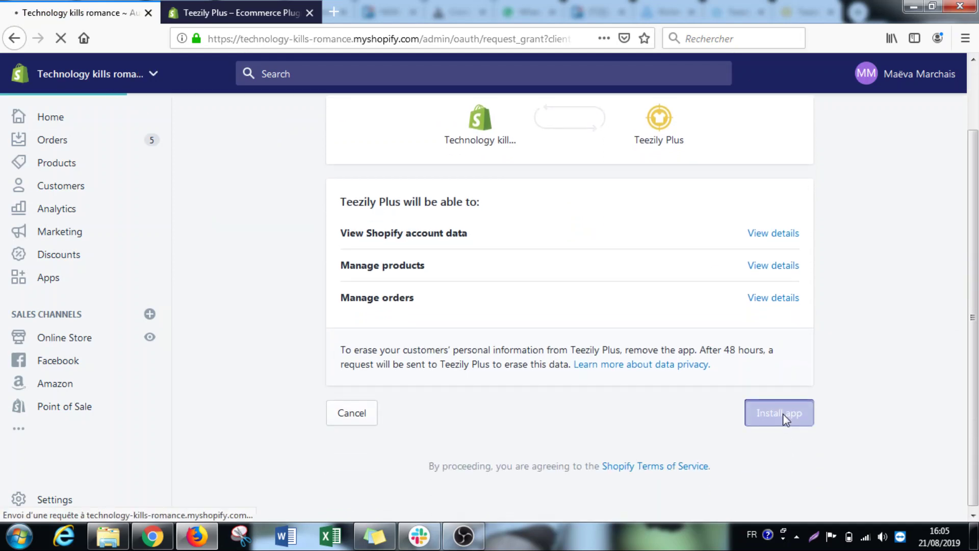